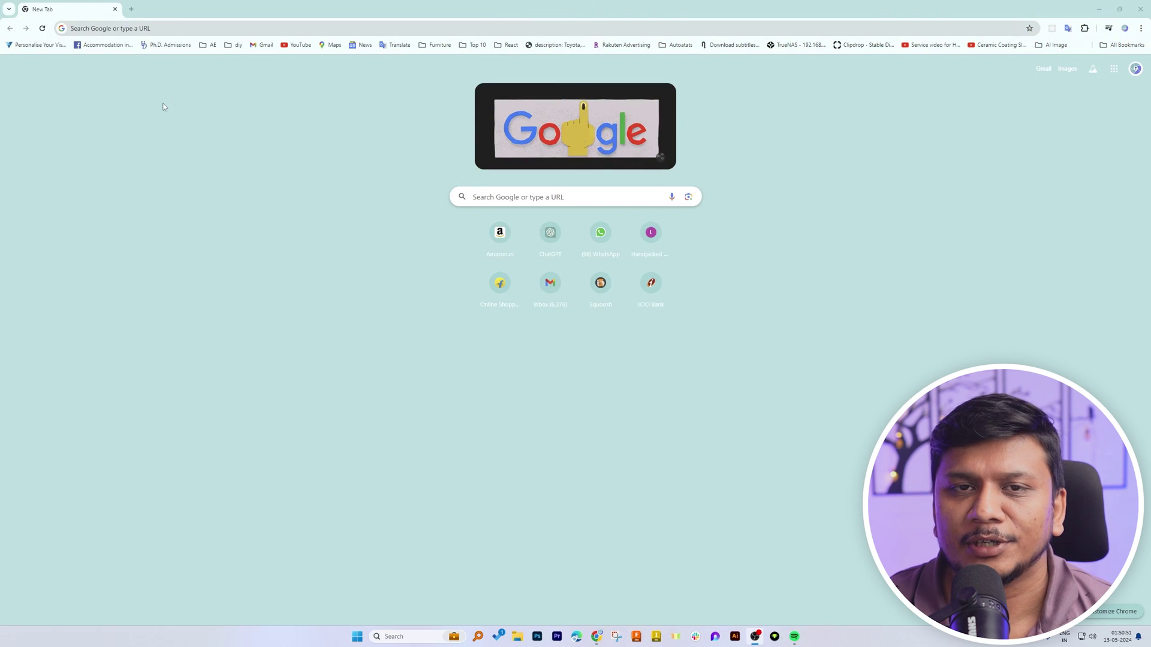
# Search Google for 'office deployment tool' and download the tool from Microsoft's Download Center page
pyautogui.click(493, 198)
pyautogui.write('office deployment tool')
pyautogui.press('Return')
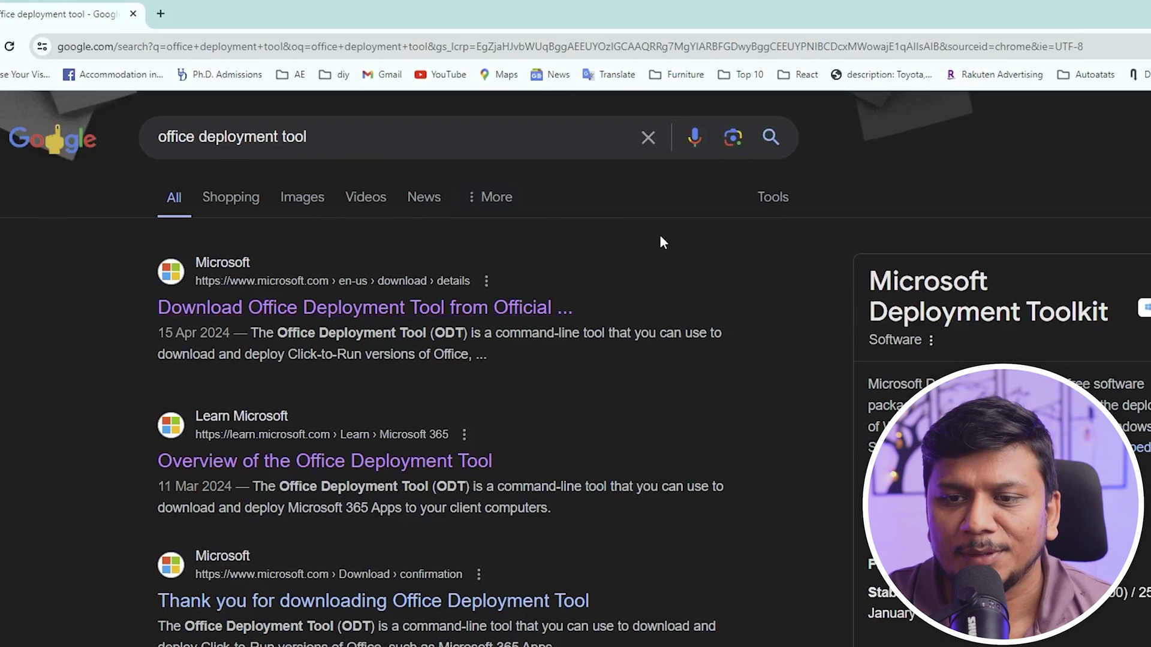
pyautogui.click(418, 306)
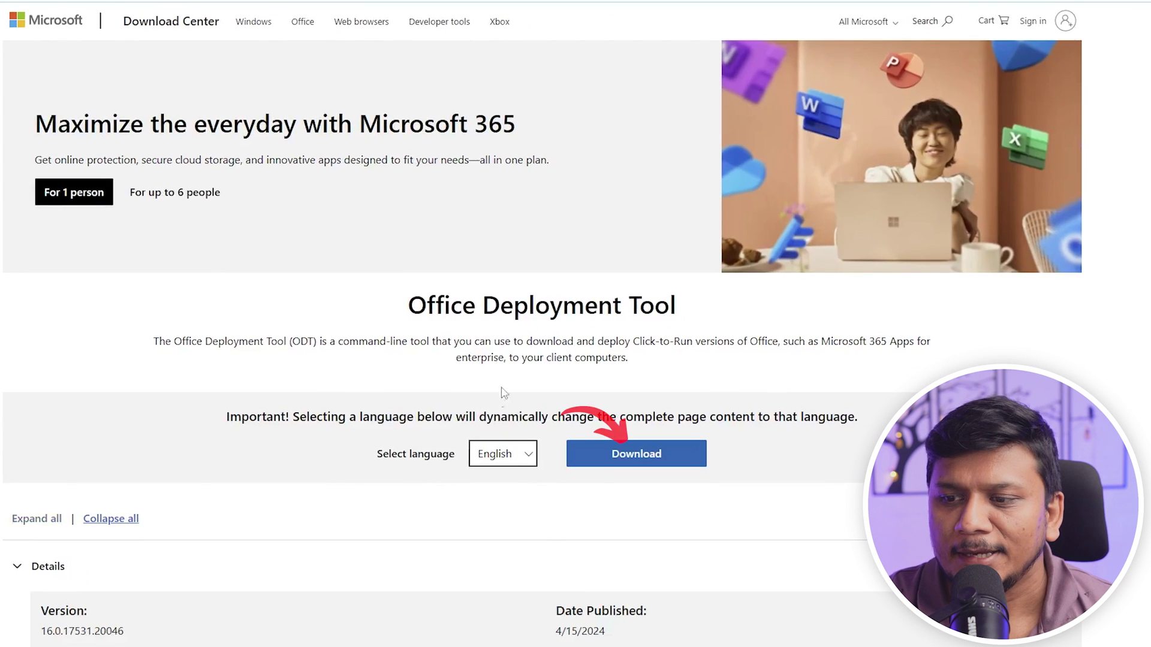
pyautogui.click(614, 456)
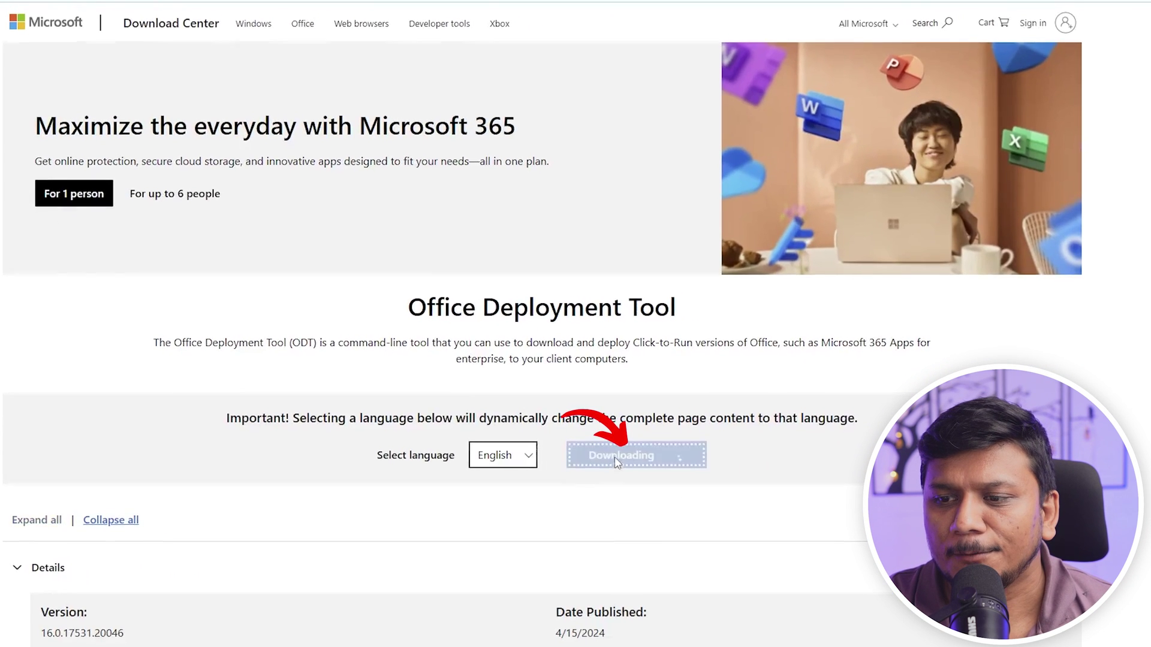
# Keep the download, accept the license, and extract the files into a new Desktop folder
pyautogui.click(522, 443)
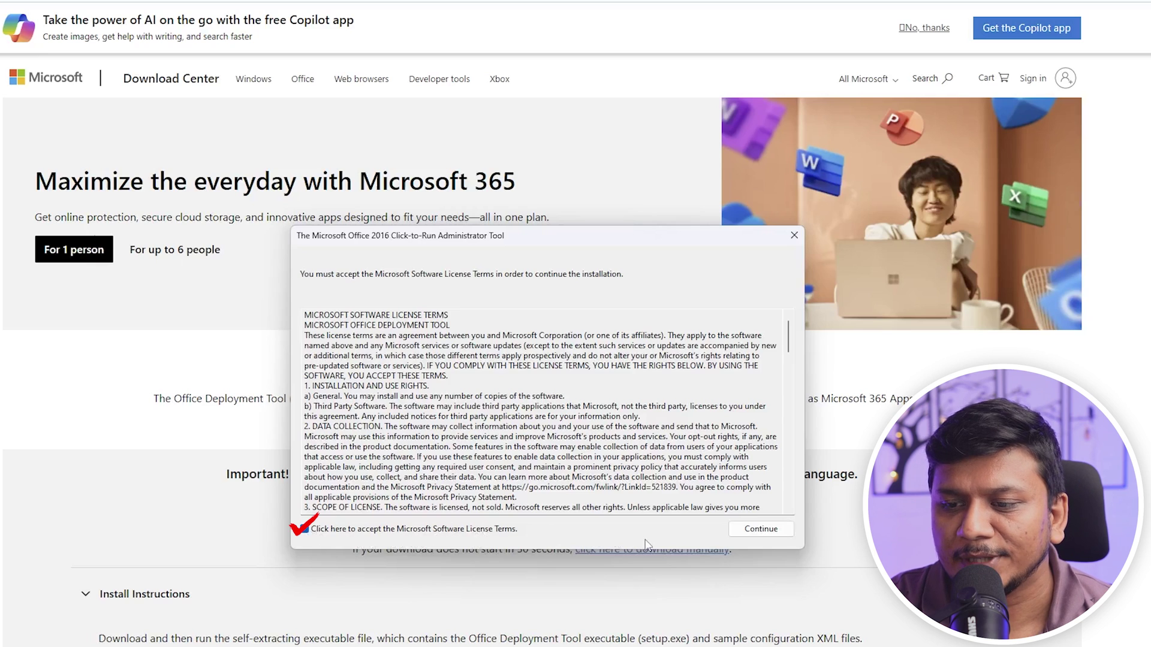
pyautogui.click(761, 529)
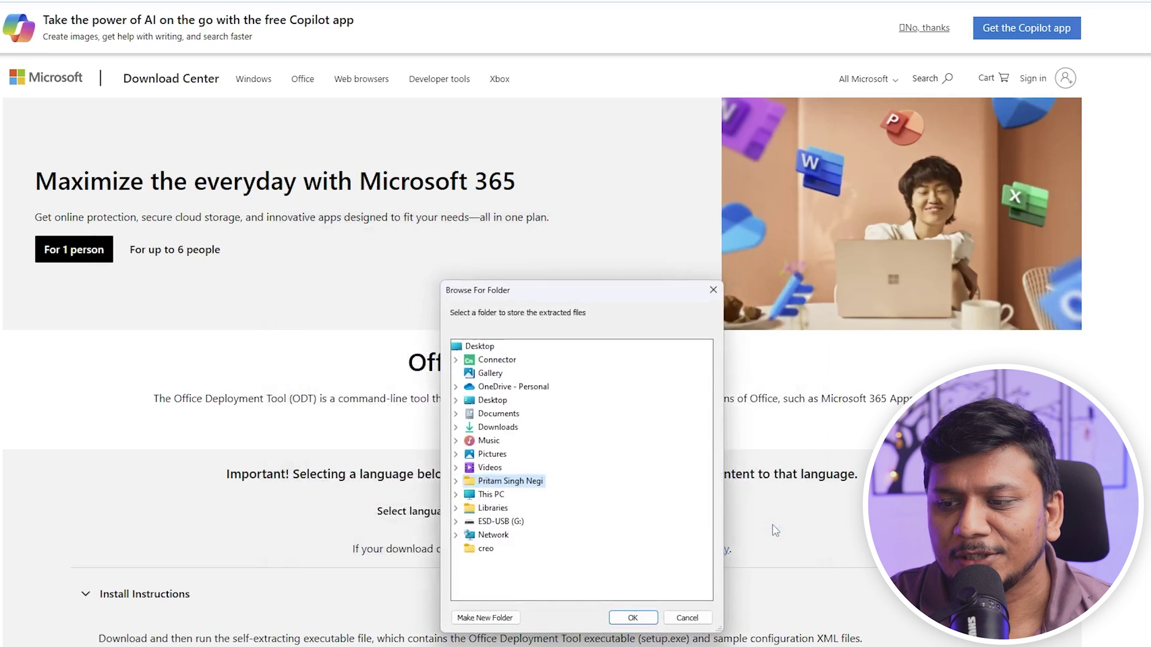
pyautogui.doubleClick(492, 401)
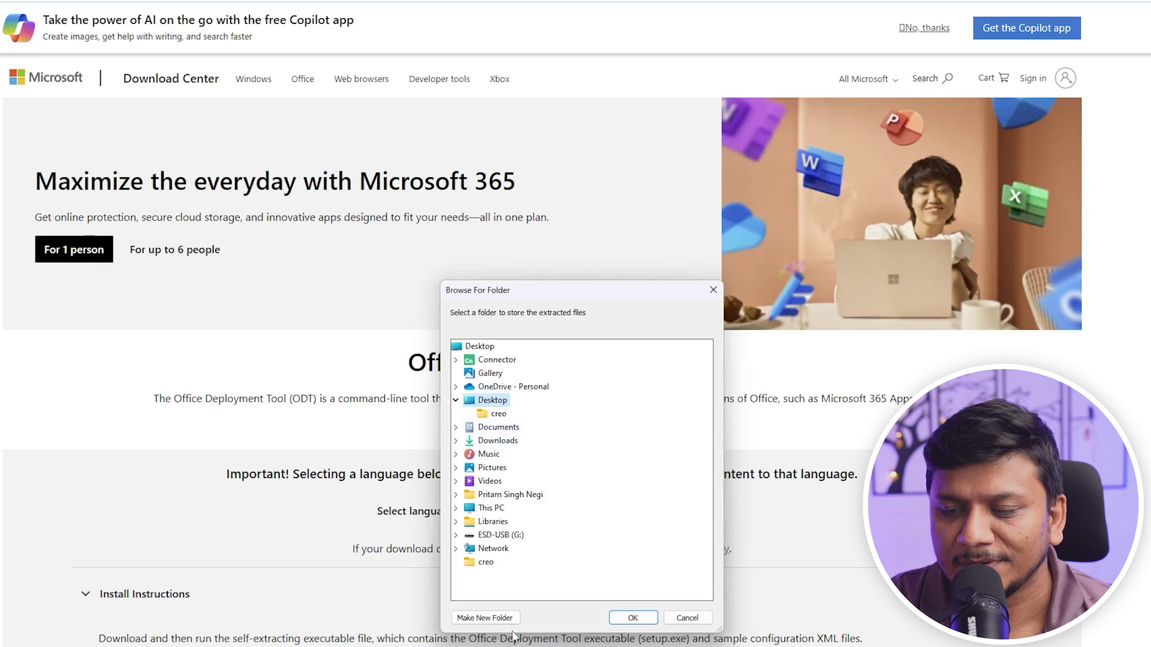
pyautogui.click(484, 618)
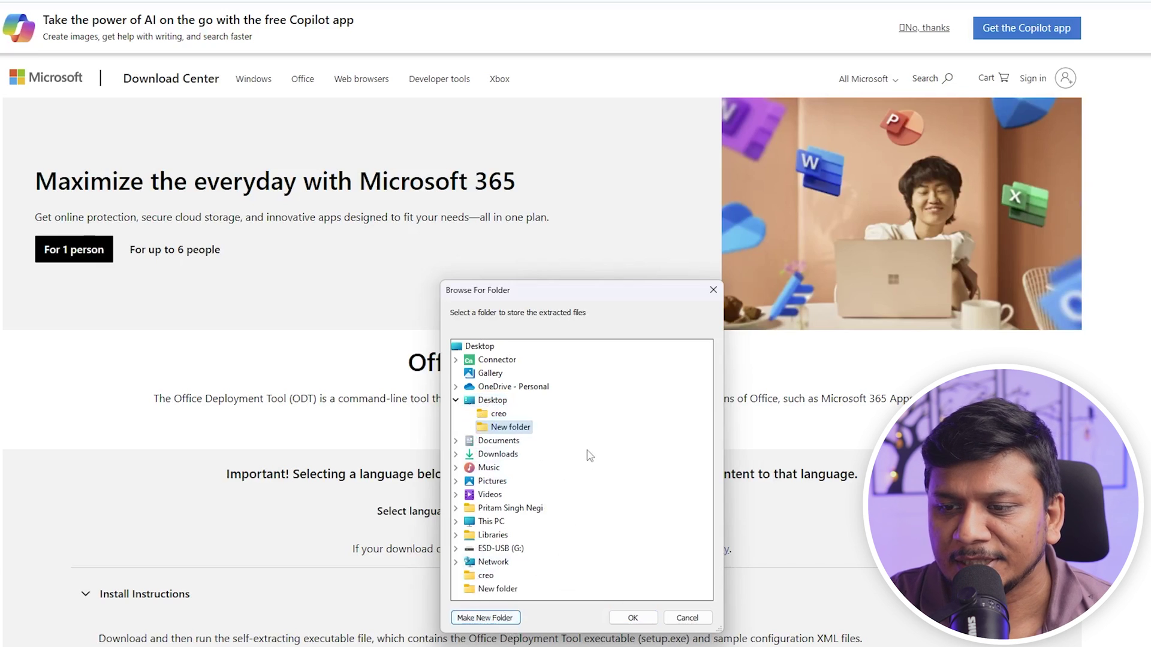
pyautogui.press('Up')
pyautogui.press('Up')
pyautogui.press('Up')
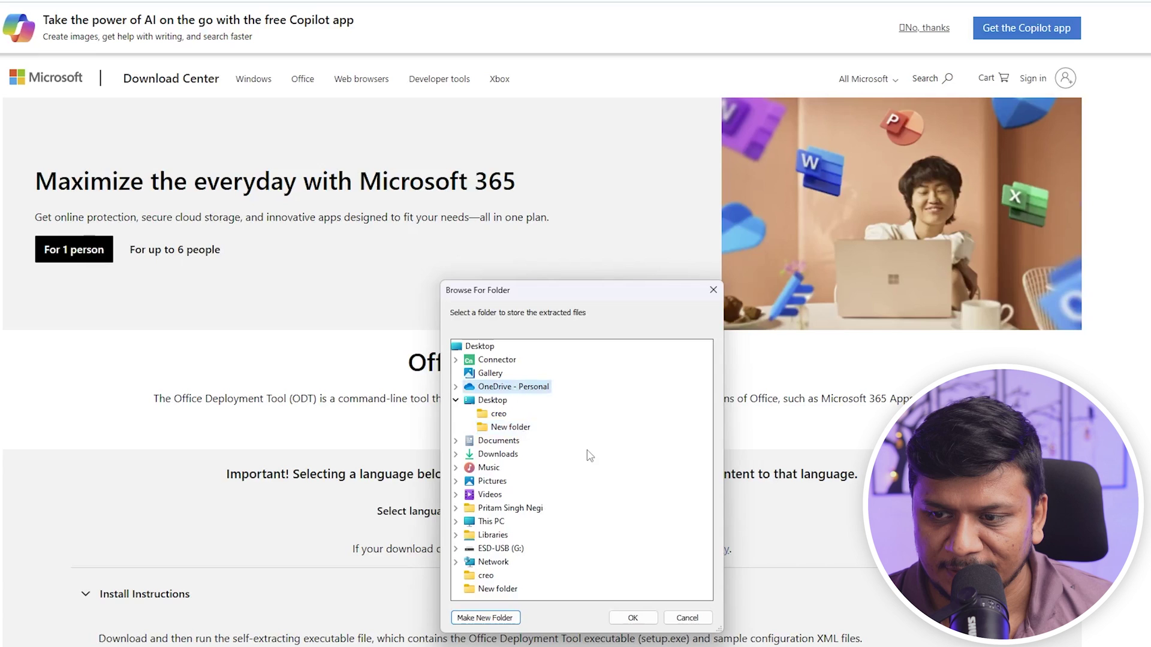
pyautogui.click(511, 427)
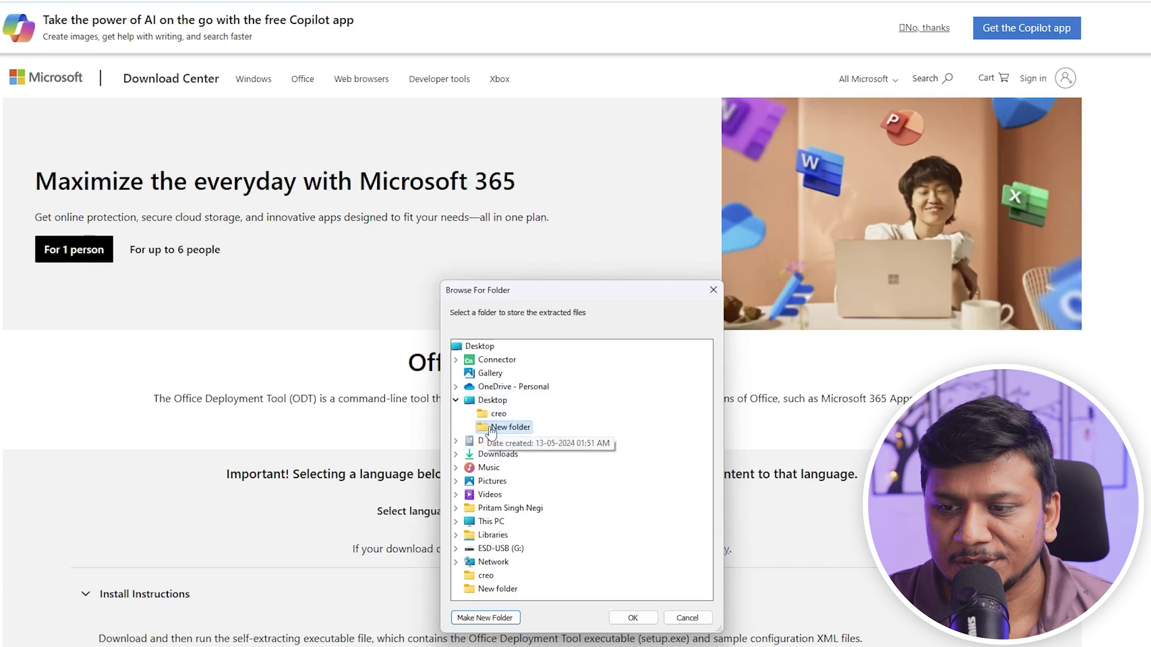
pyautogui.click(633, 618)
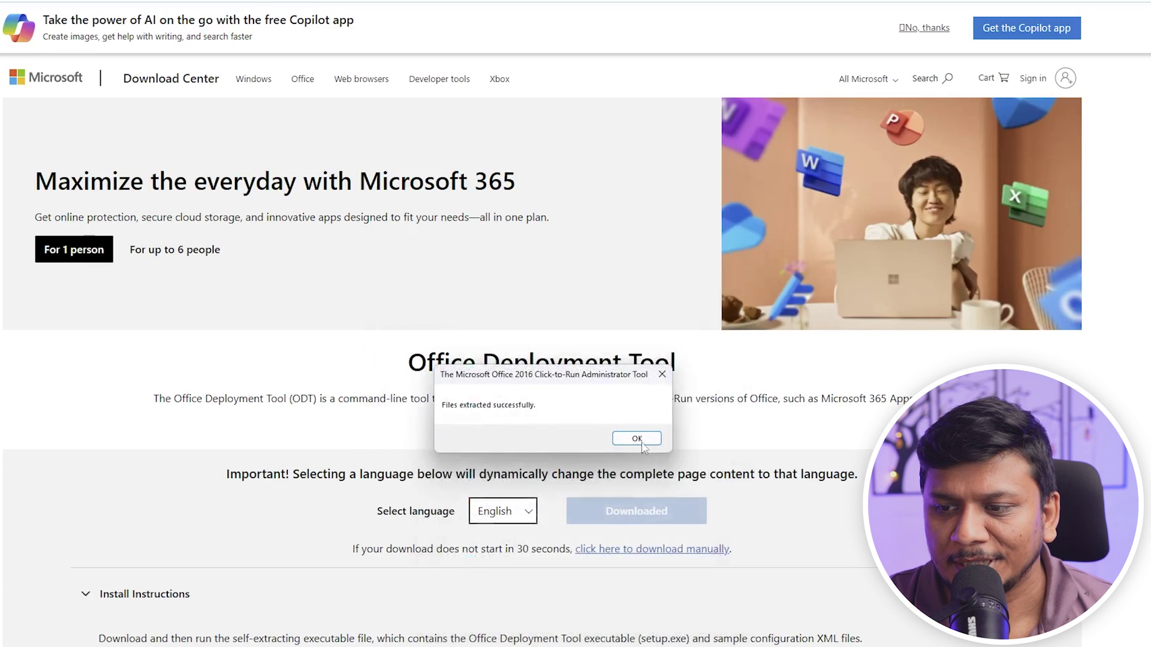
# Dismiss the extraction success message and enter 'powershell' in the extracted folder's address bar
pyautogui.click(642, 444)
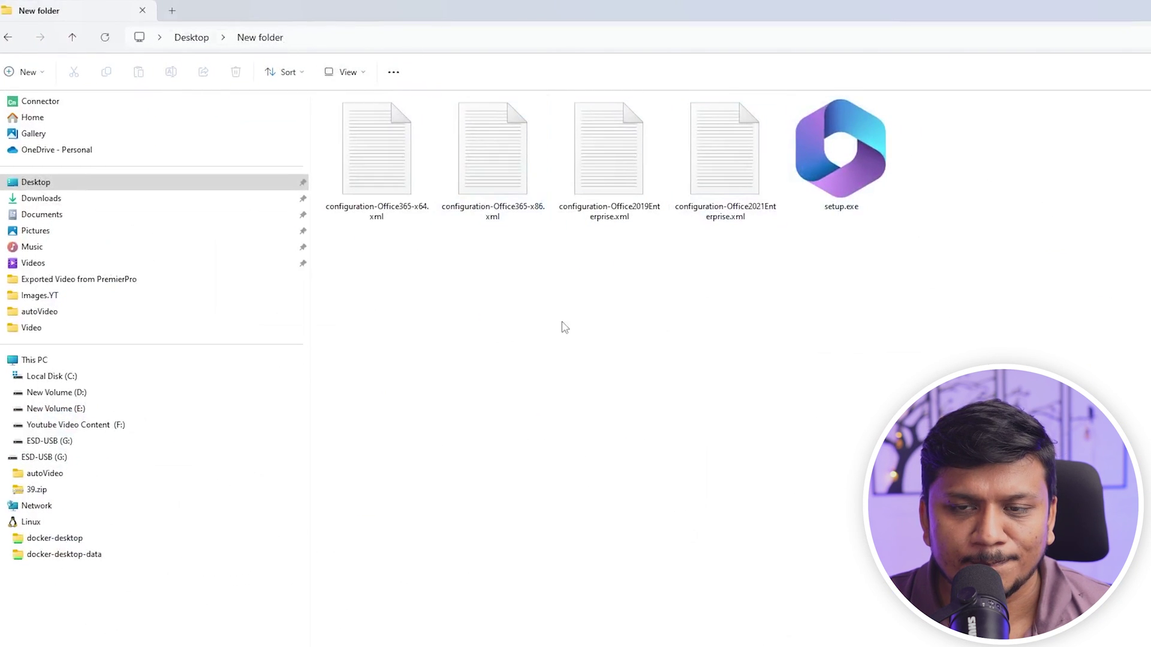
pyautogui.click(429, 37)
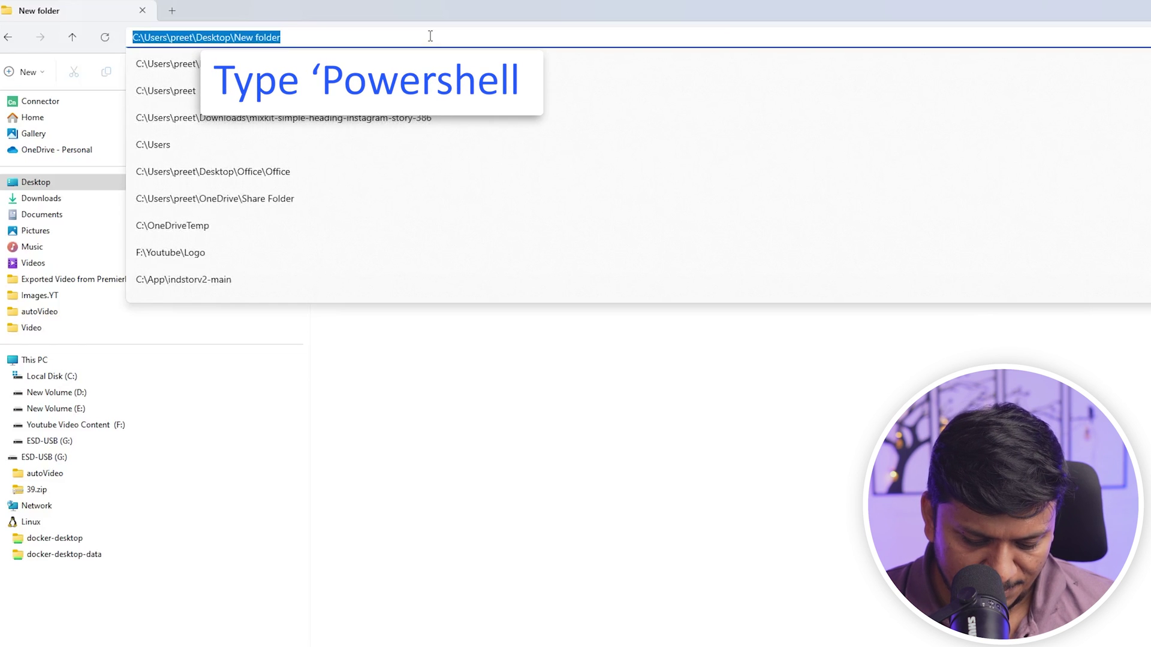
pyautogui.write('powershe')
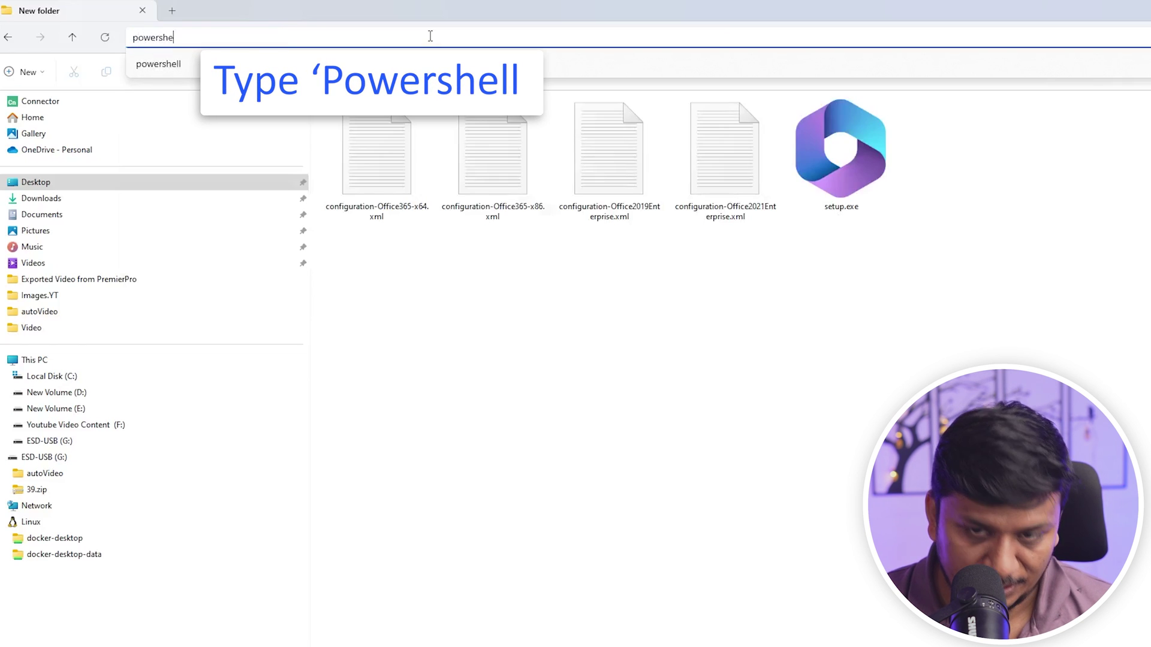
pyautogui.write('ll')
# Open PowerShell in the extracted folder and type '.\setup.exe /configure'
pyautogui.press('Return')
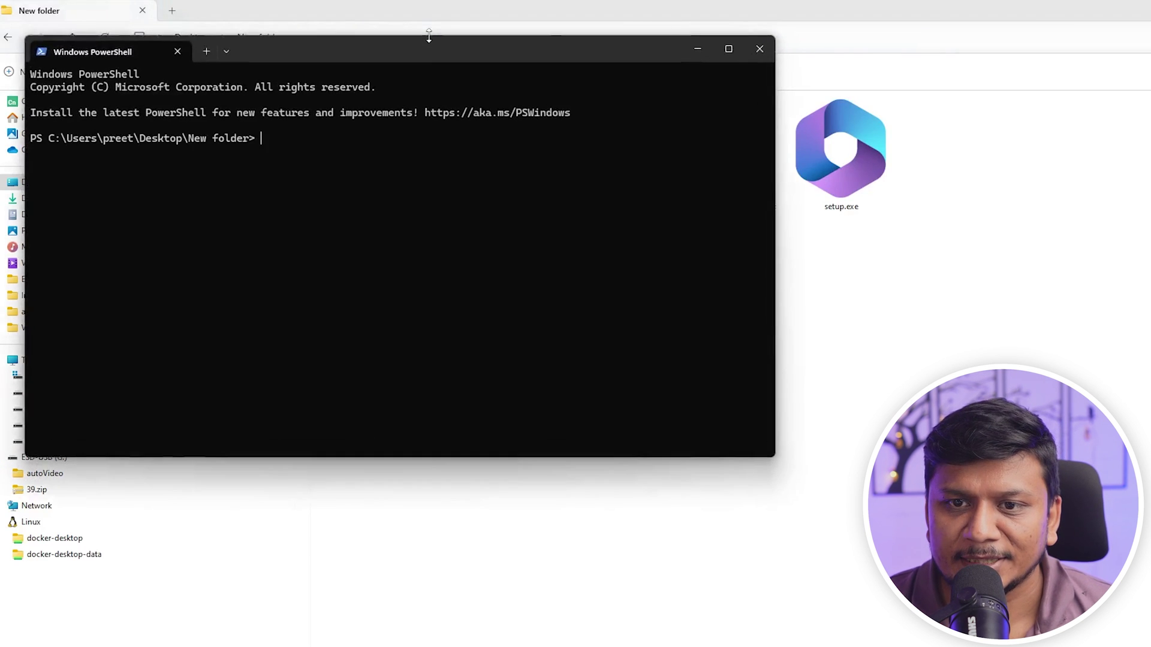
pyautogui.moveTo(426, 51); pyautogui.dragTo(774, 327)
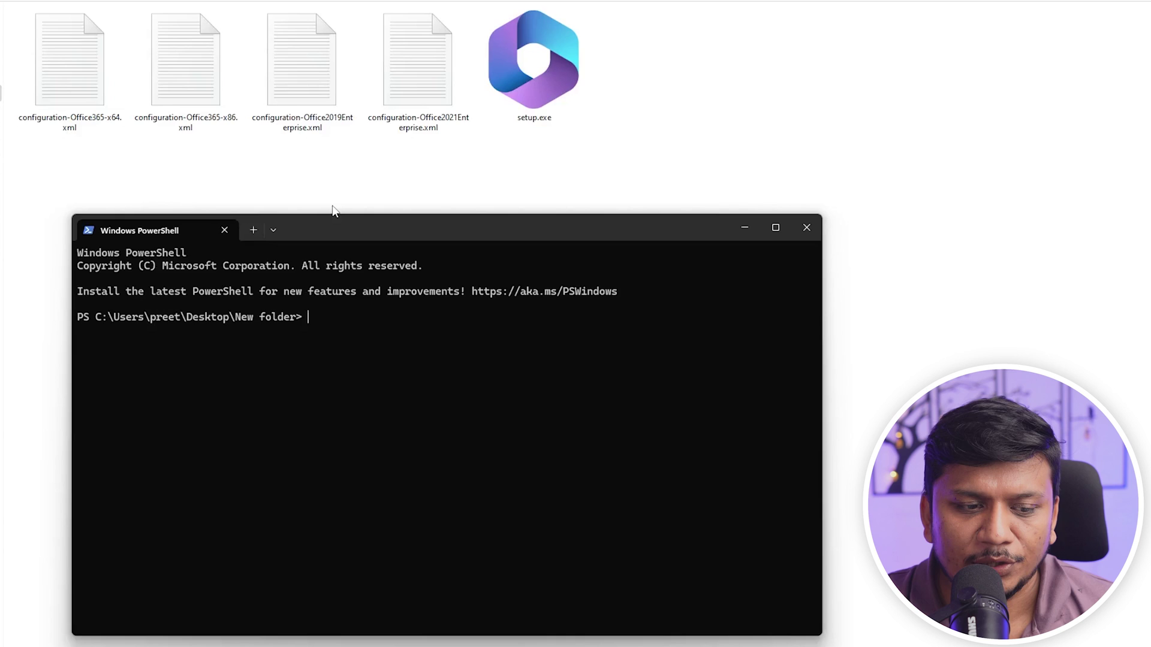
pyautogui.write('.\\setup.exe /configure')
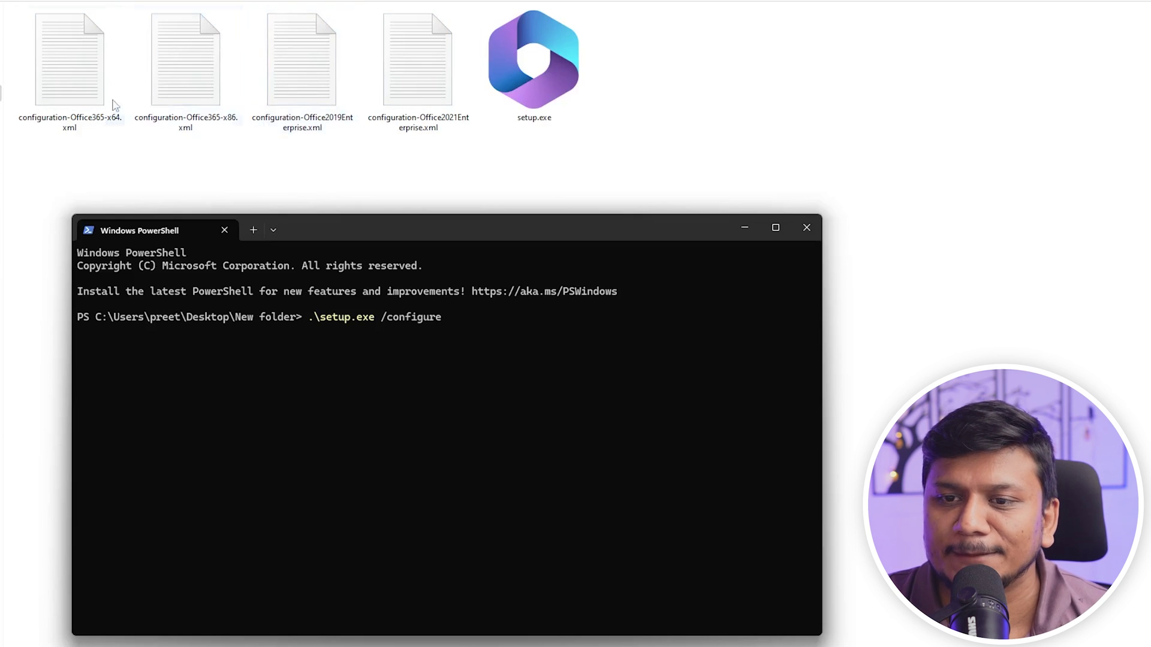
# Copy the configuration-Office365-x64 file name from Explorer and append it with '.xml' to the command
pyautogui.click(85, 92)
pyautogui.rightClick(84, 90)
pyautogui.click(142, 367)
pyautogui.hotkey('ctrl', 'c')
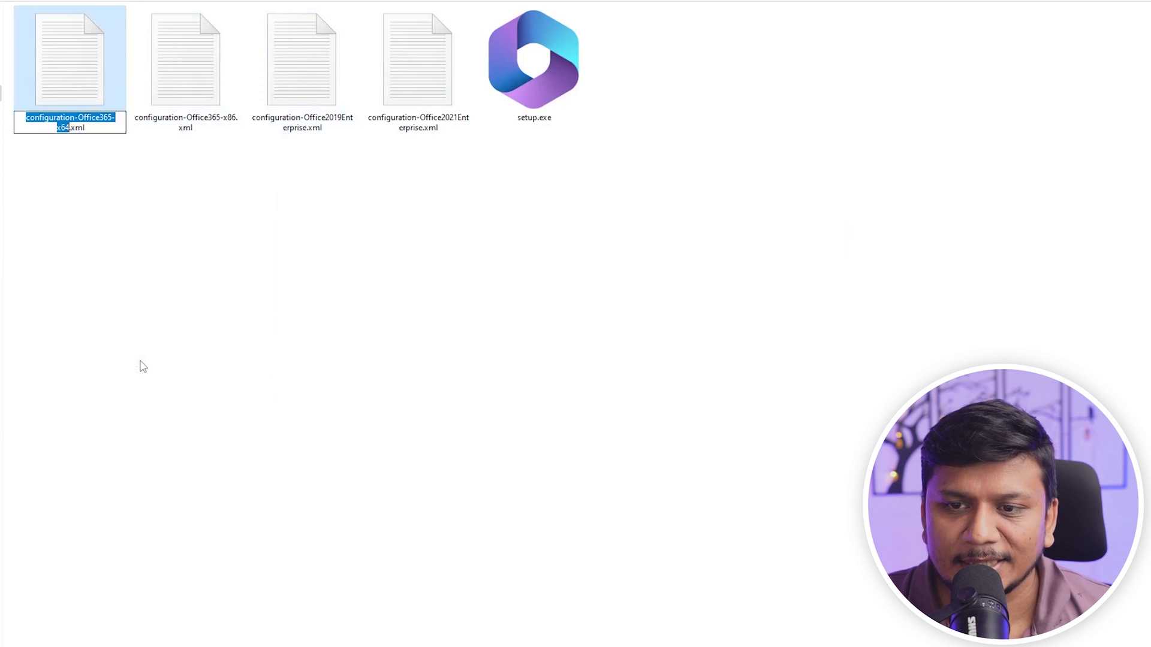
pyautogui.hotkey('alt', 'Tab')
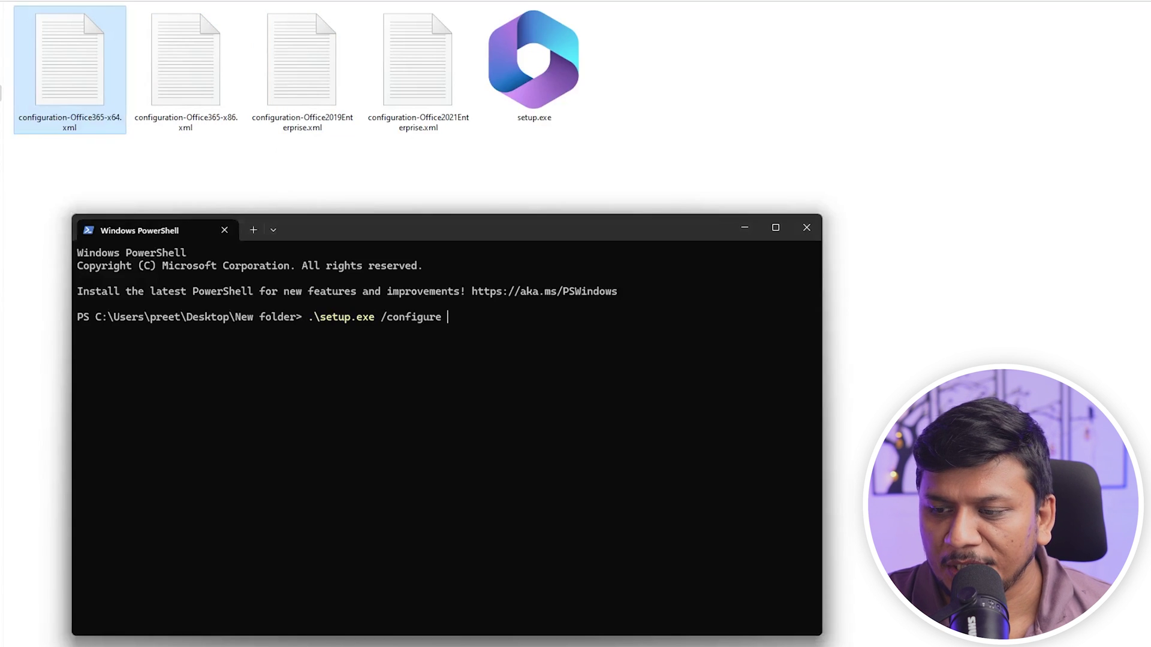
pyautogui.hotkey('ctrl', 'v')
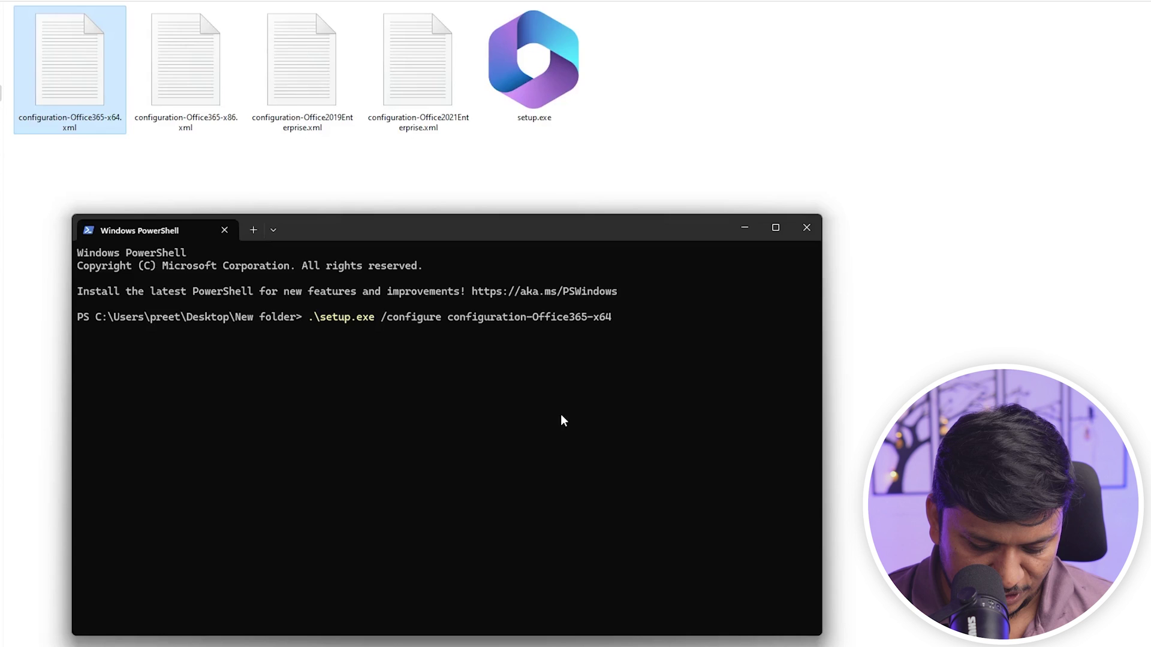
pyautogui.write('.xm')
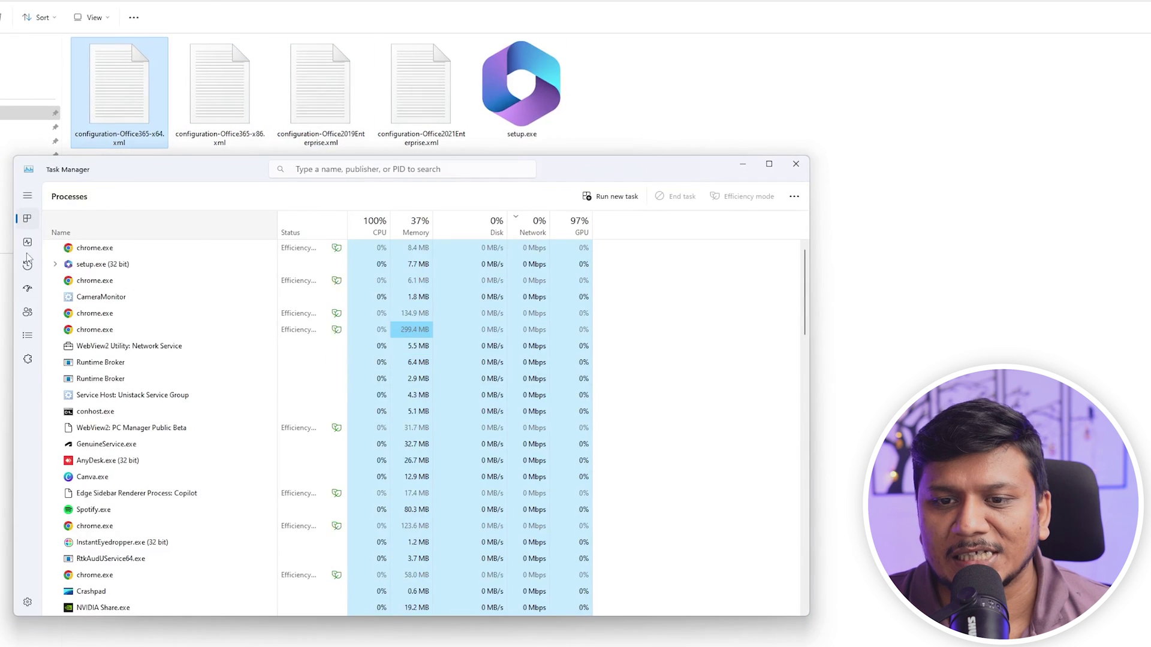
# Show Ethernet throughput on Task Manager's Performance tab while Office installs
pyautogui.click(27, 243)
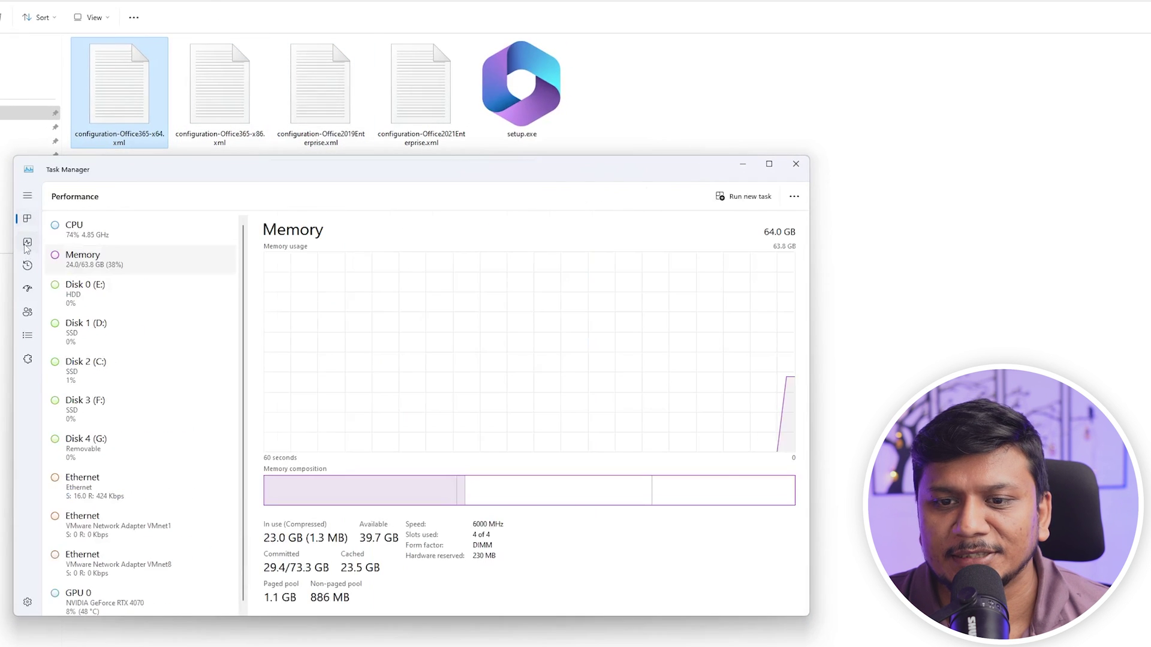
pyautogui.click(82, 477)
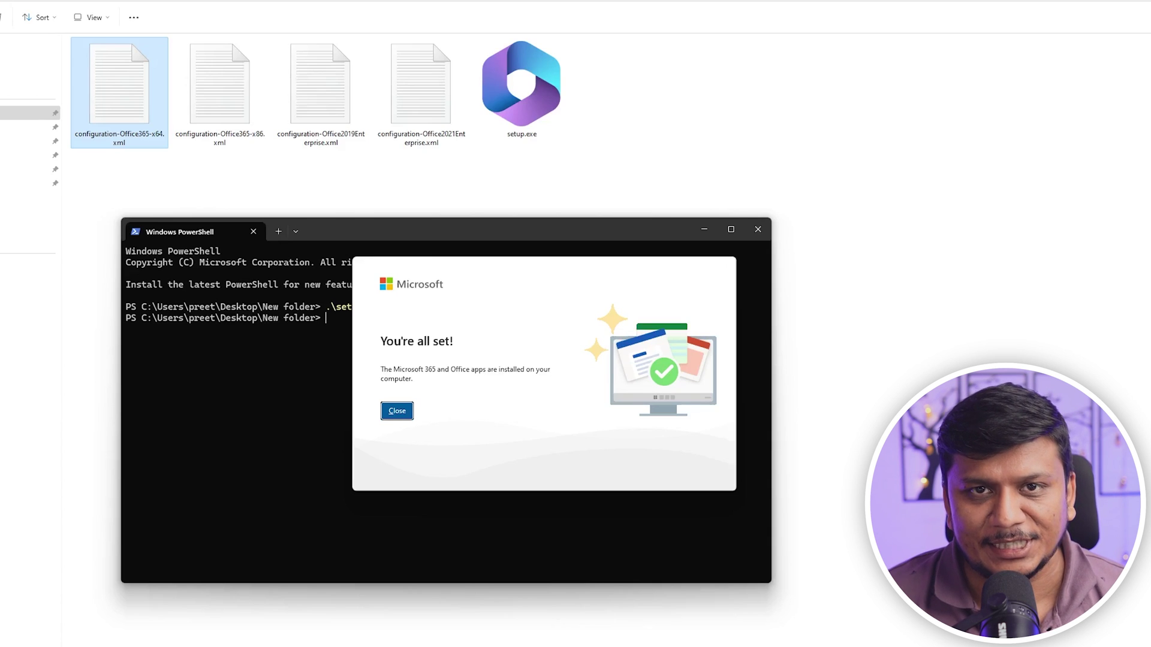
# Close the installation-complete message and launch Word from Start search with 'word'
pyautogui.click(401, 411)
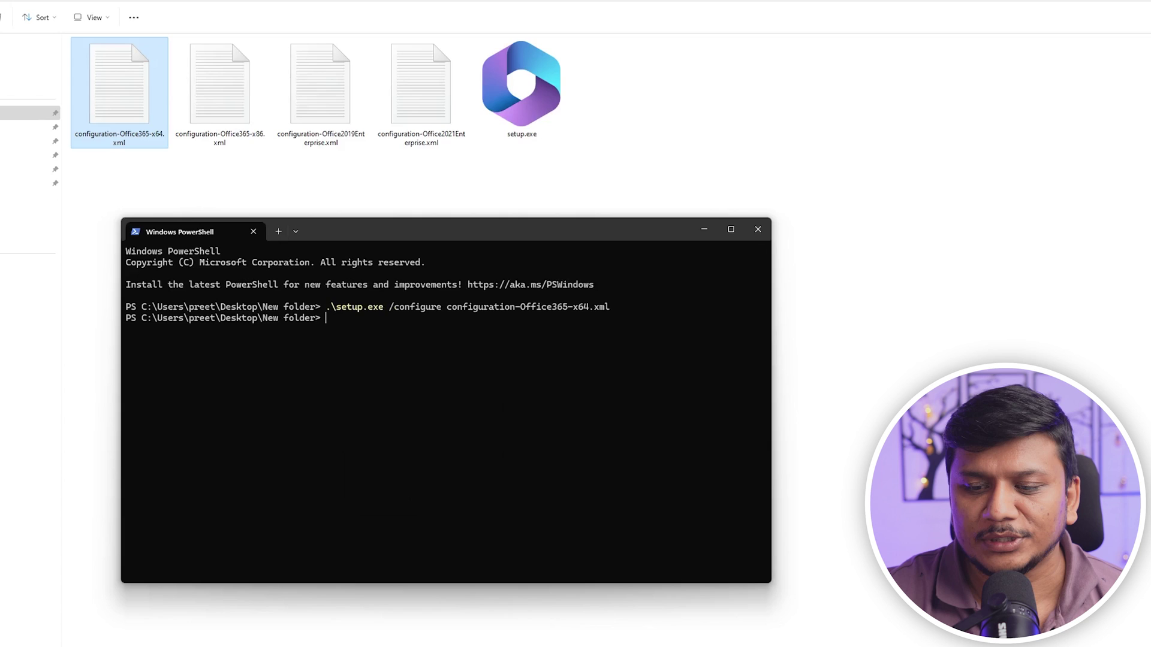
pyautogui.click(222, 636)
pyautogui.write('word')
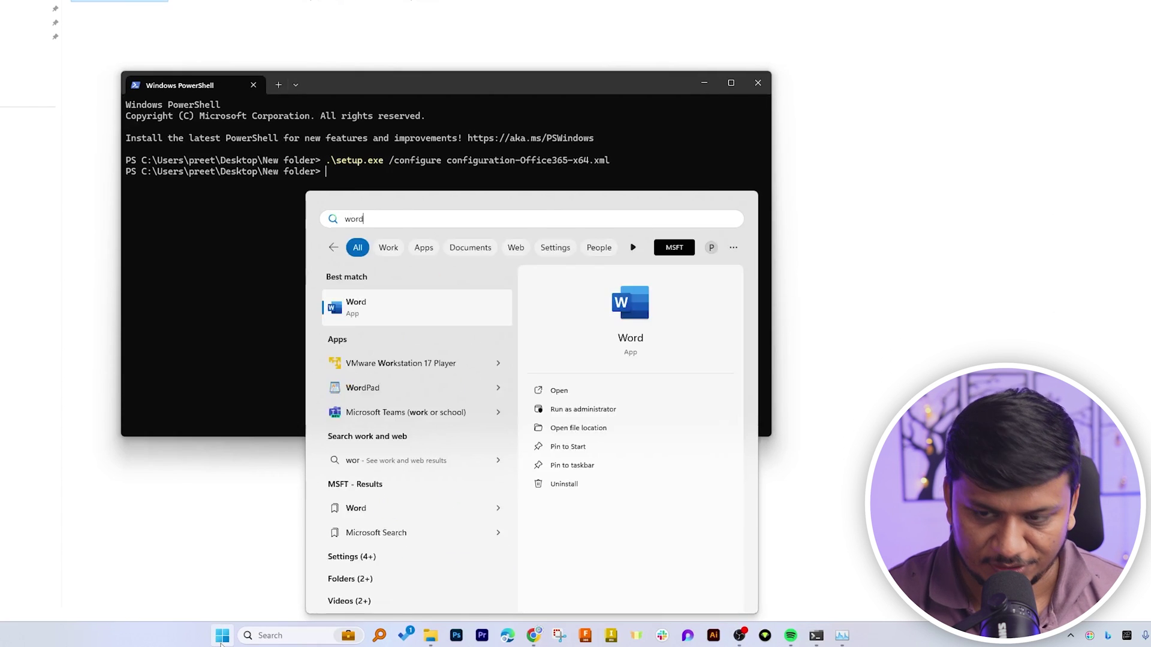
pyautogui.press('Return')
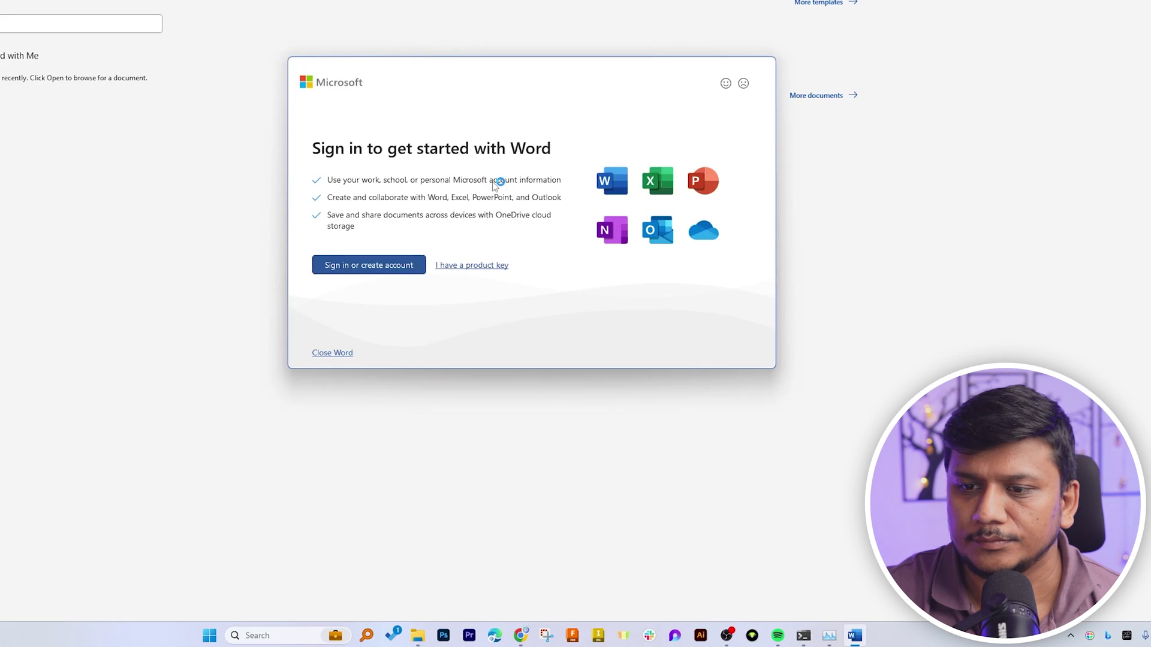
# Sign in to Word with the Microsoft account e-mail and password
pyautogui.click(390, 267)
pyautogui.write('@gmail.com')
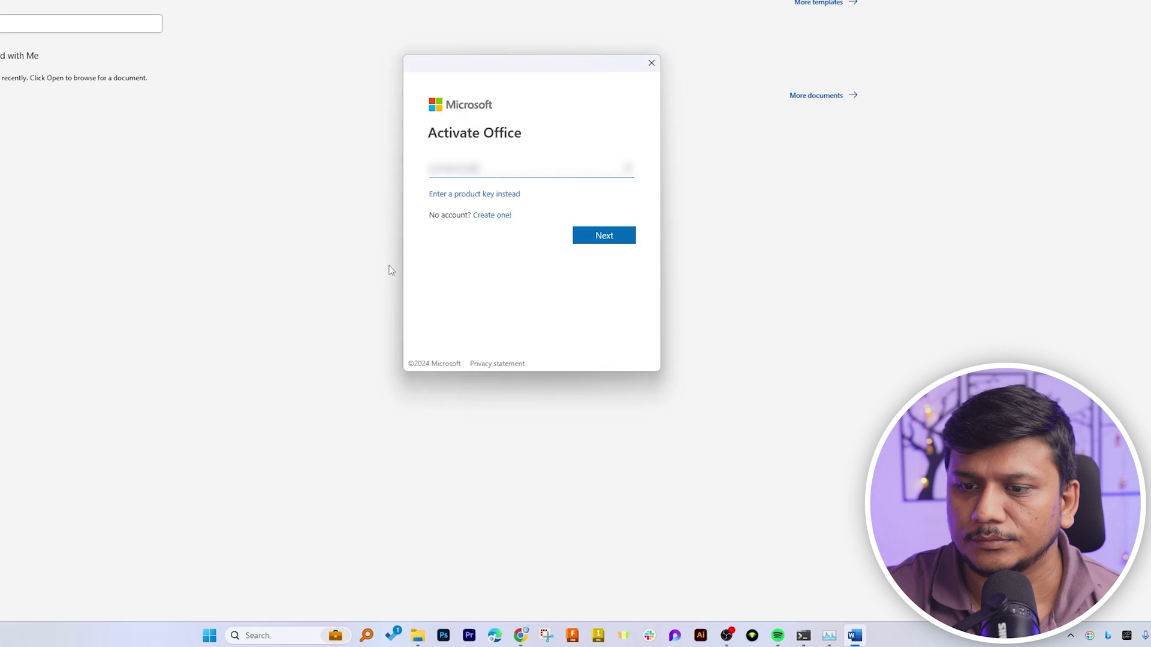
pyautogui.press('Return')
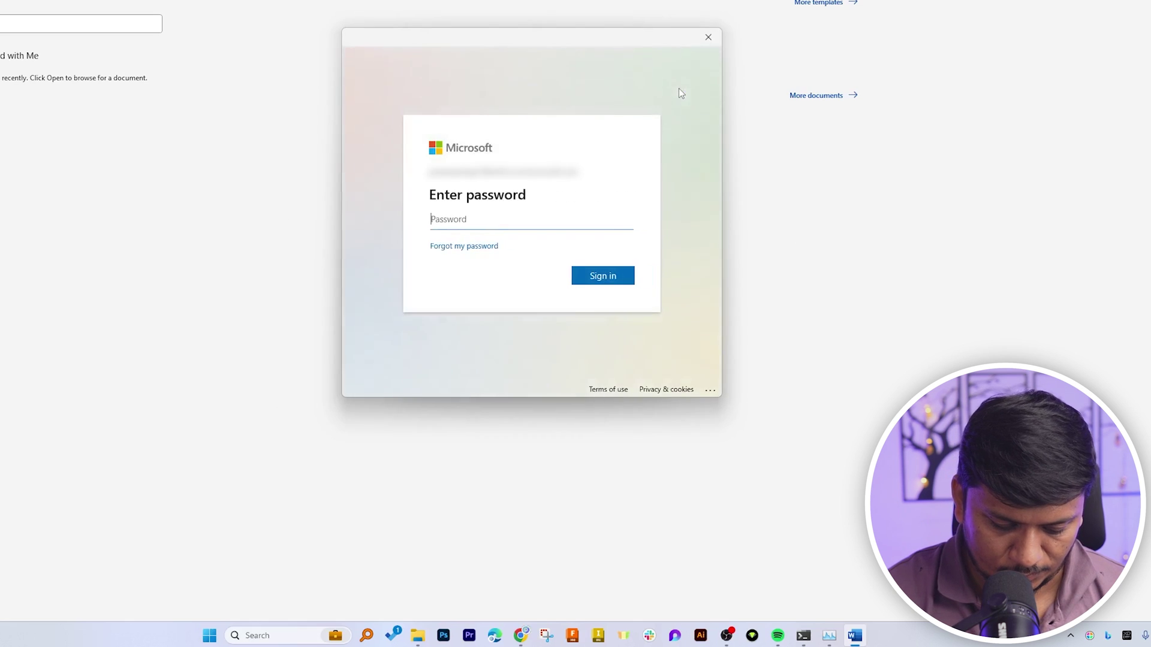
pyautogui.write('***')
pyautogui.press('Return')
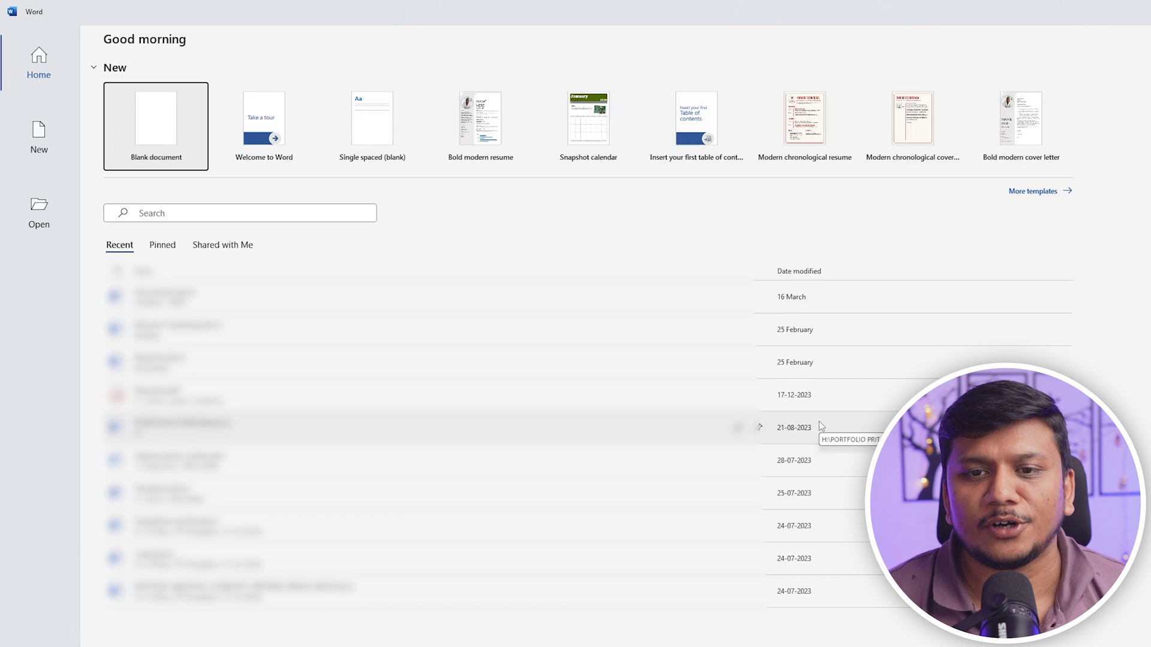
# Create a blank document, Document1, from Word's Home page
pyautogui.click(142, 128)
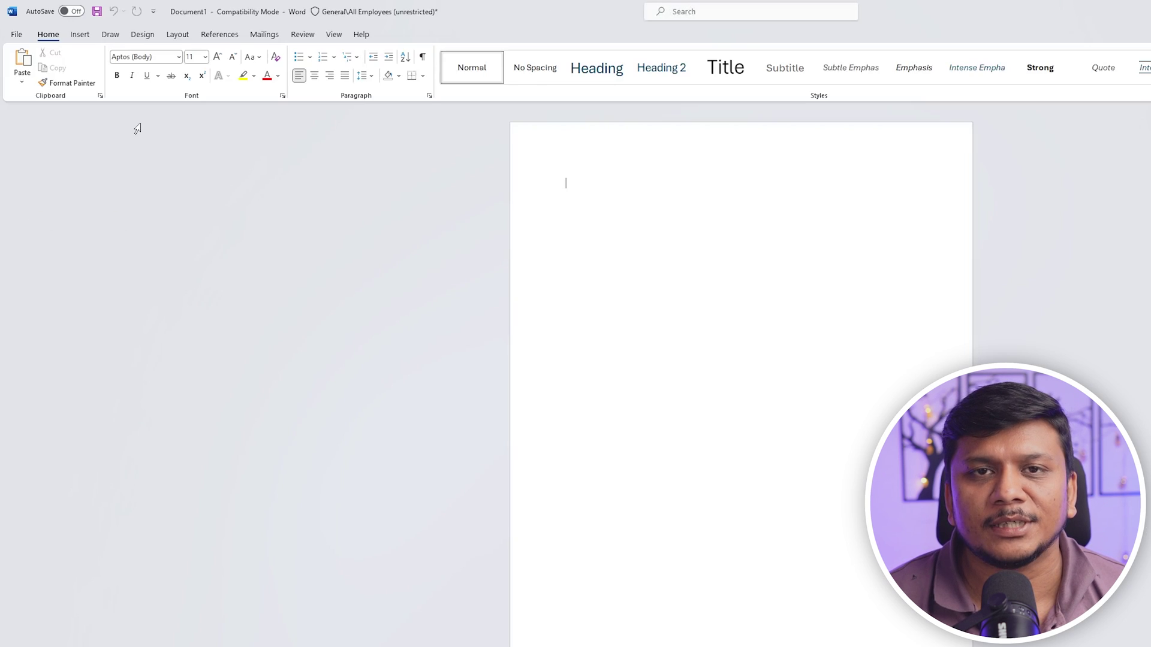